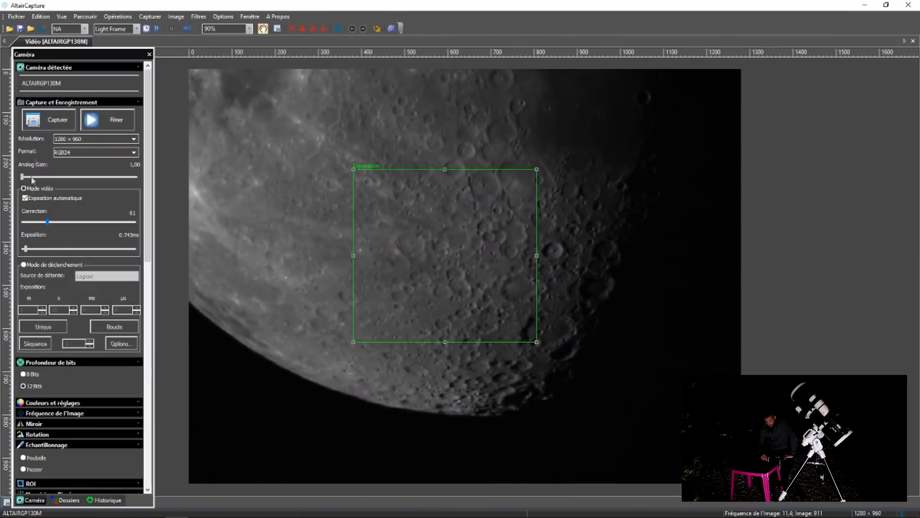
Step: Capture a still image of the Moon and return to the live video view
click(44, 121)
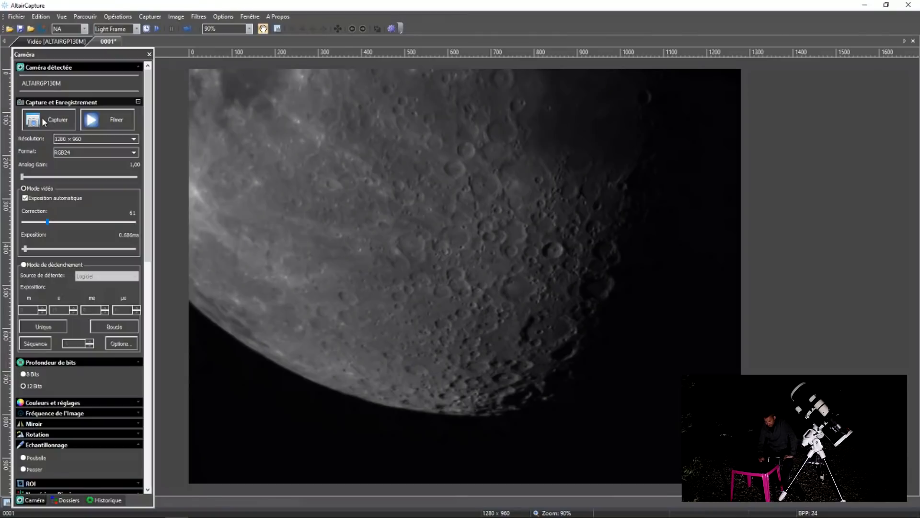
click(51, 42)
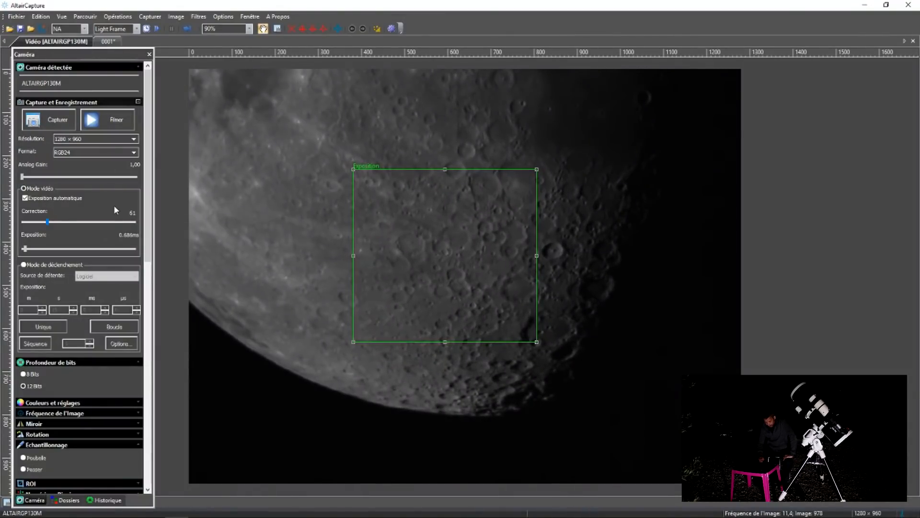
Step: Set the capture format to RAW and keep the resolution at 1280 × 960
click(83, 140)
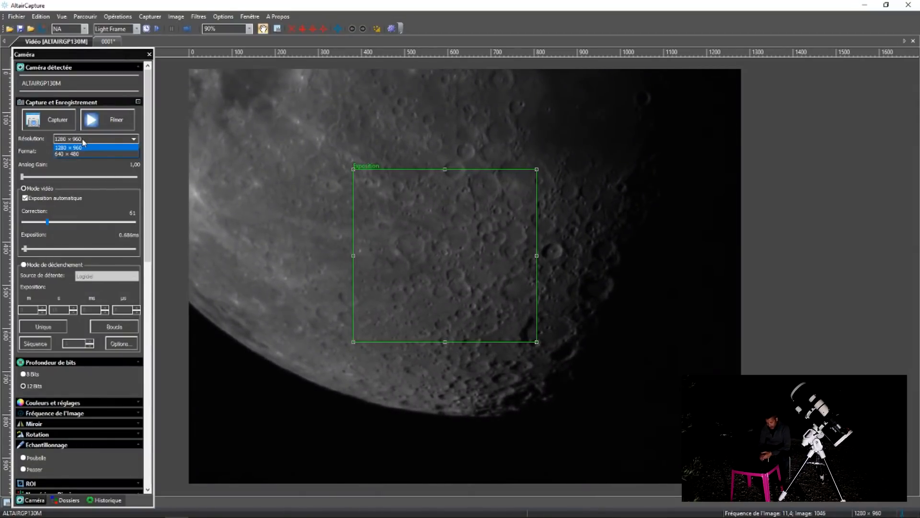
click(83, 140)
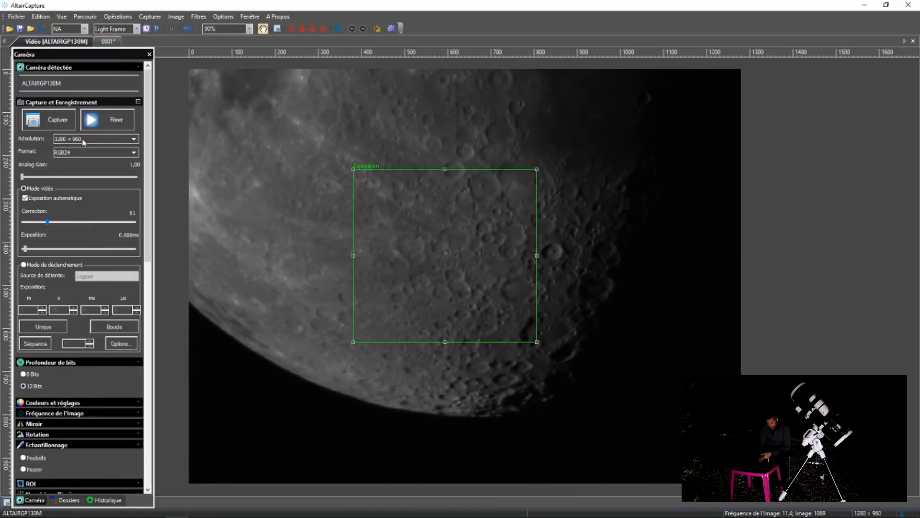
click(79, 152)
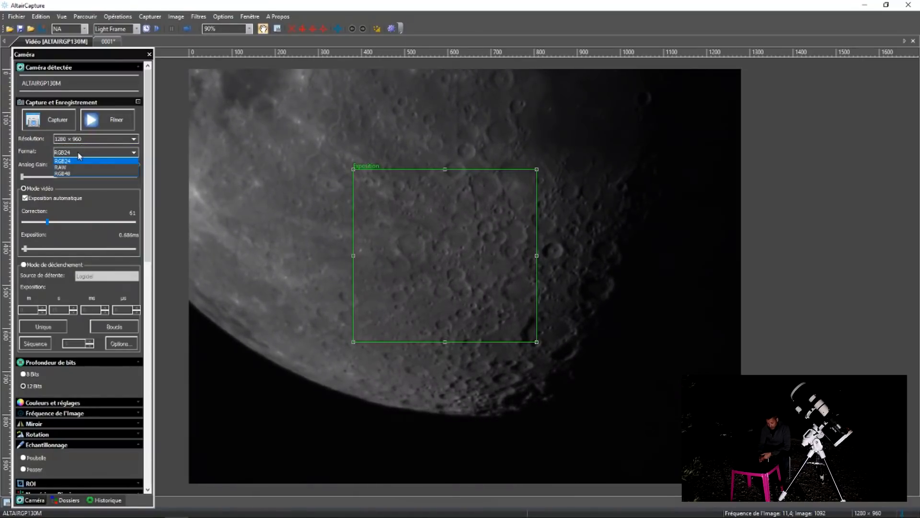
click(71, 166)
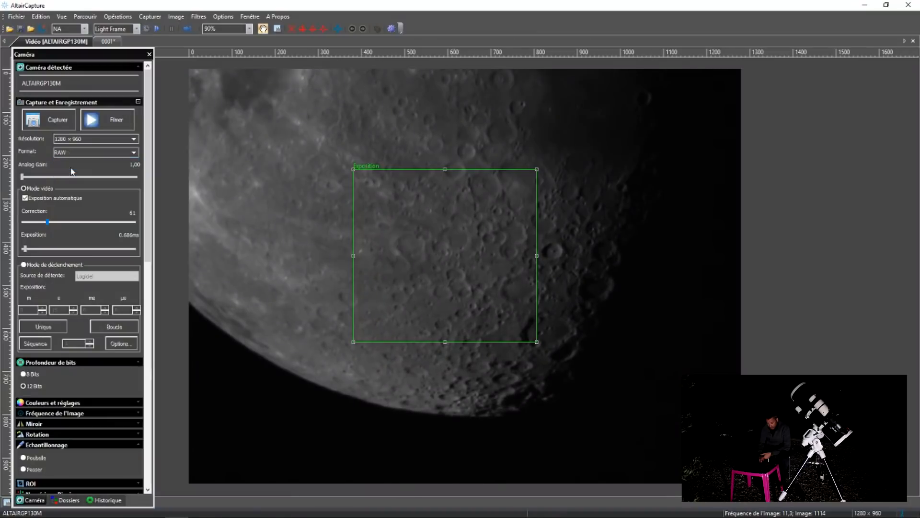
click(86, 140)
click(84, 148)
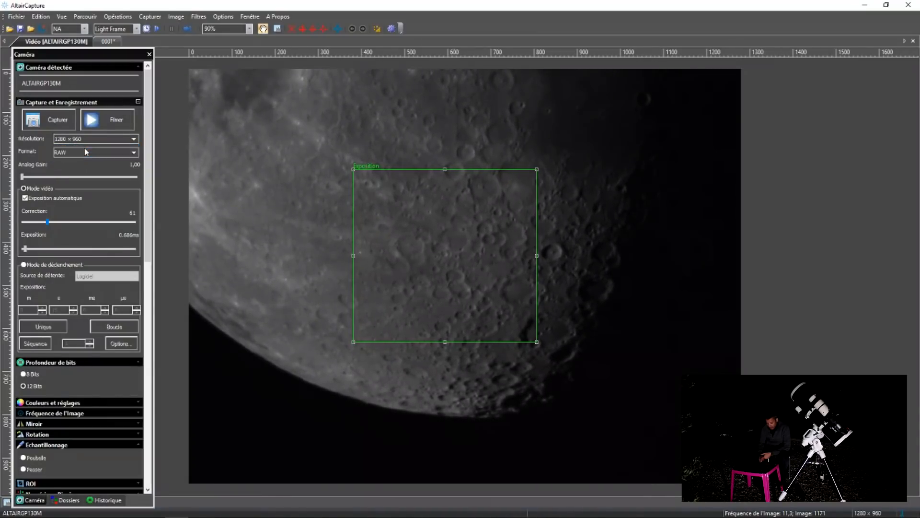
Step: Turn off automatic exposure and adjust the exposure to about 0.698 ms and the analog gain manually
click(42, 201)
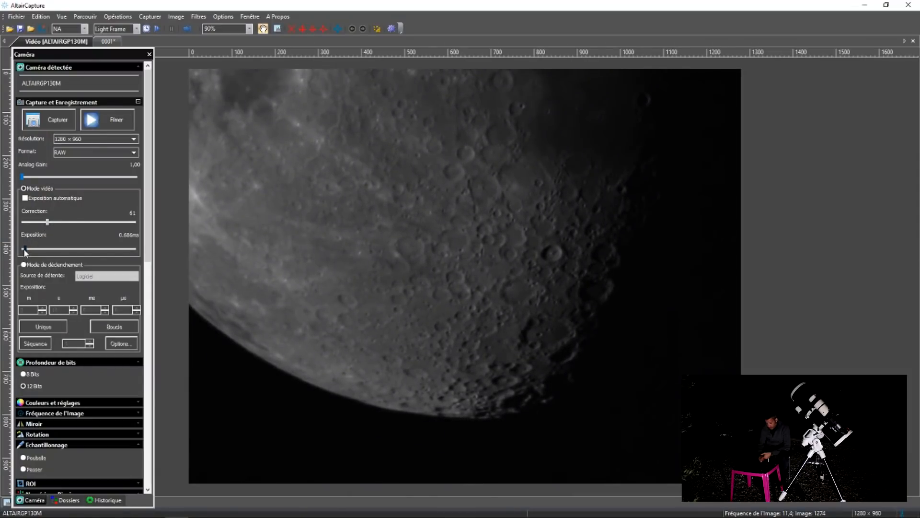
drag(32, 251, 27, 248)
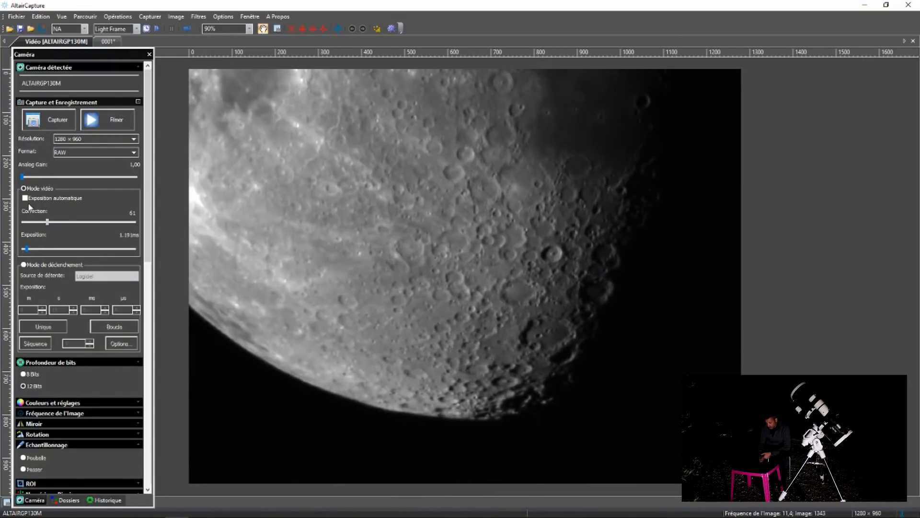
click(25, 199)
click(25, 200)
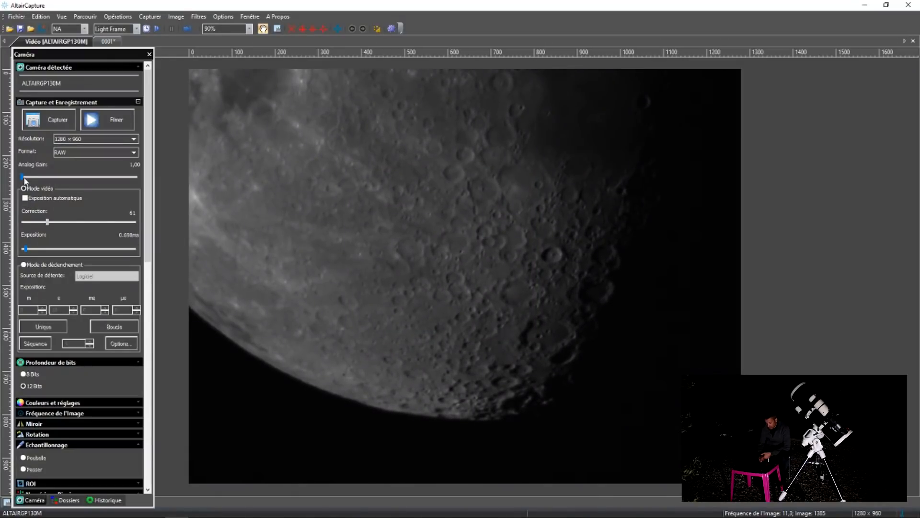
mouse_move(26, 177)
mouse_down()
mouse_move(59, 184)
mouse_move(30, 187)
mouse_up()
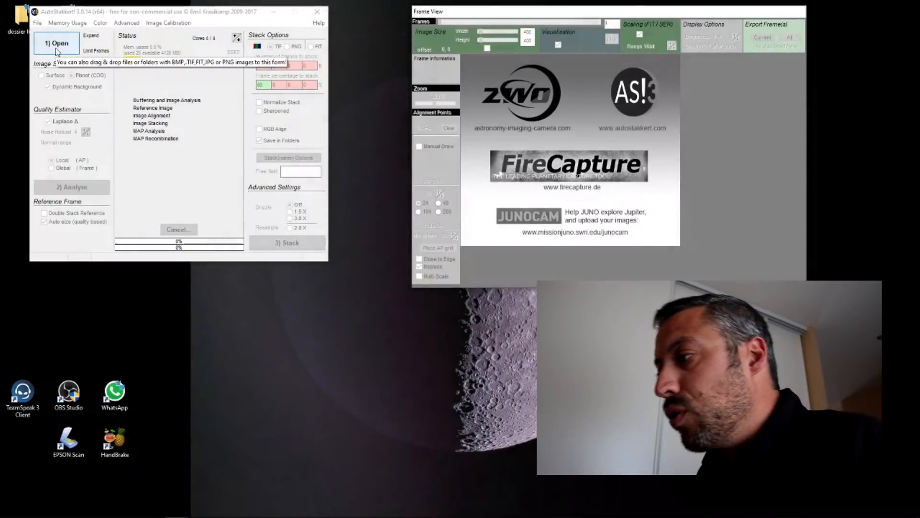
Step: In AutoStakkert, open the lunar recording 0001.ser from the 20190514 folder
click(57, 50)
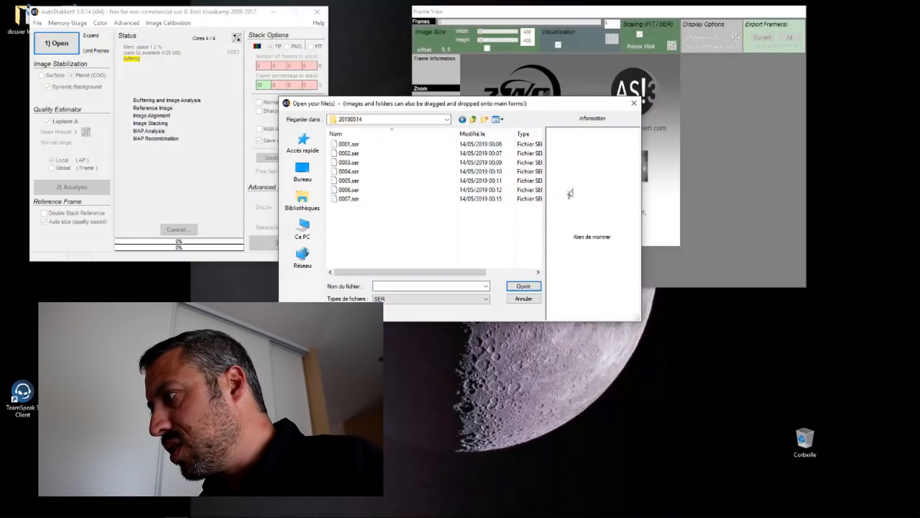
mouse_move(449, 272)
mouse_down()
mouse_move(496, 273)
mouse_move(449, 272)
mouse_up()
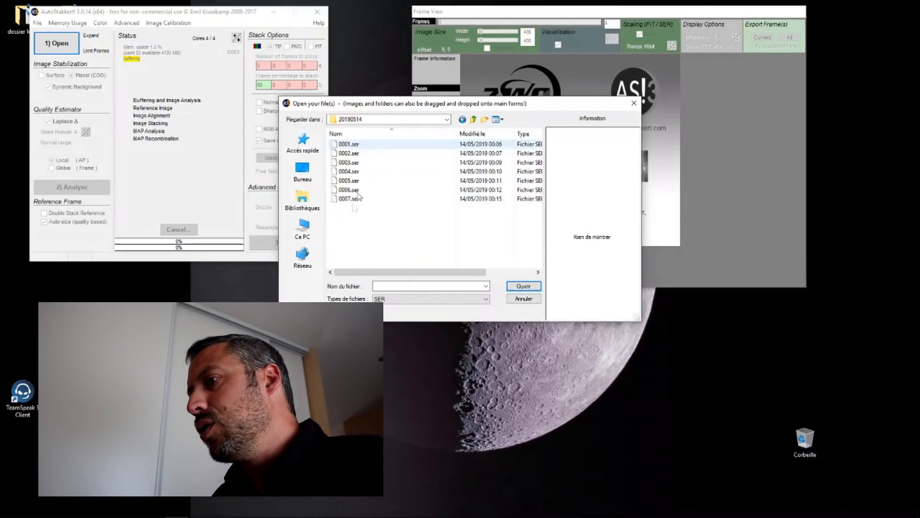
double_click(348, 144)
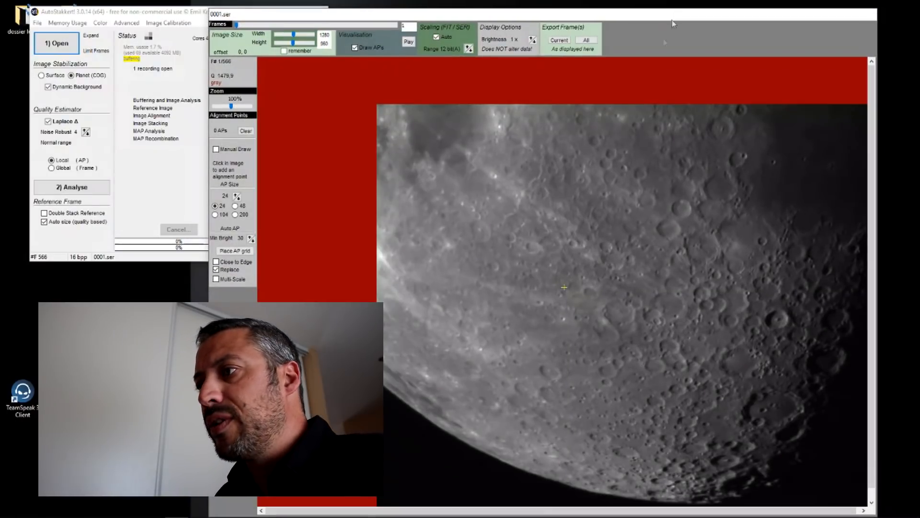
Step: Set image stabilization to Surface with the Laplace quality option off, and analyse the recording
click(168, 31)
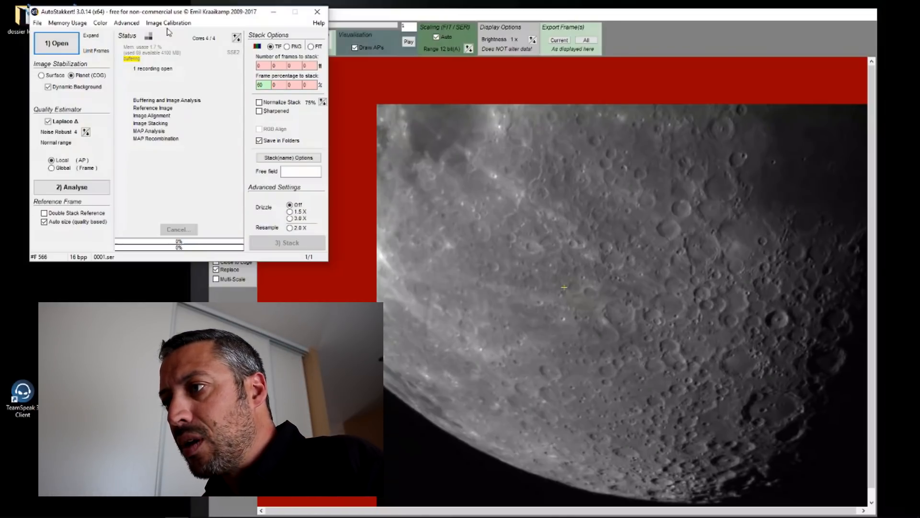
click(48, 122)
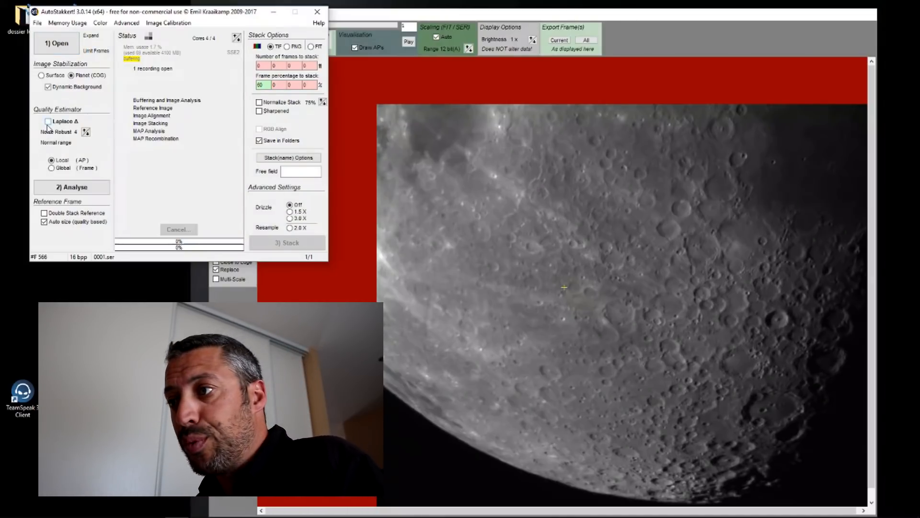
click(42, 75)
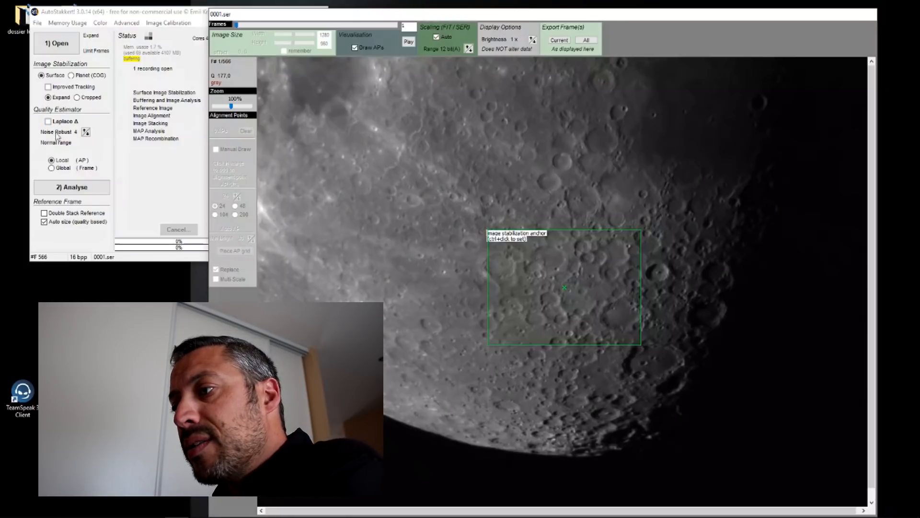
click(74, 190)
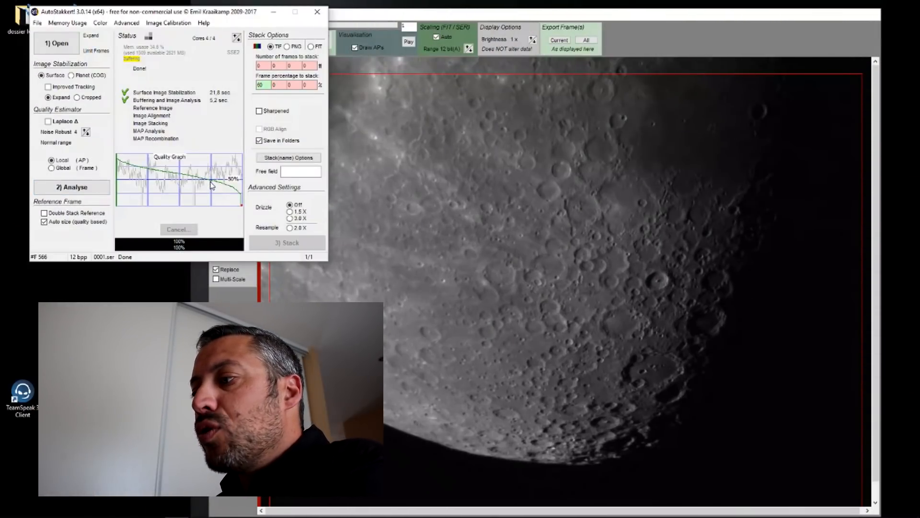
Step: Browse the quality-sorted frames to about the top 50 % and set the frame percentage to stack to 50
drag(361, 14, 484, 16)
drag(363, 26, 480, 29)
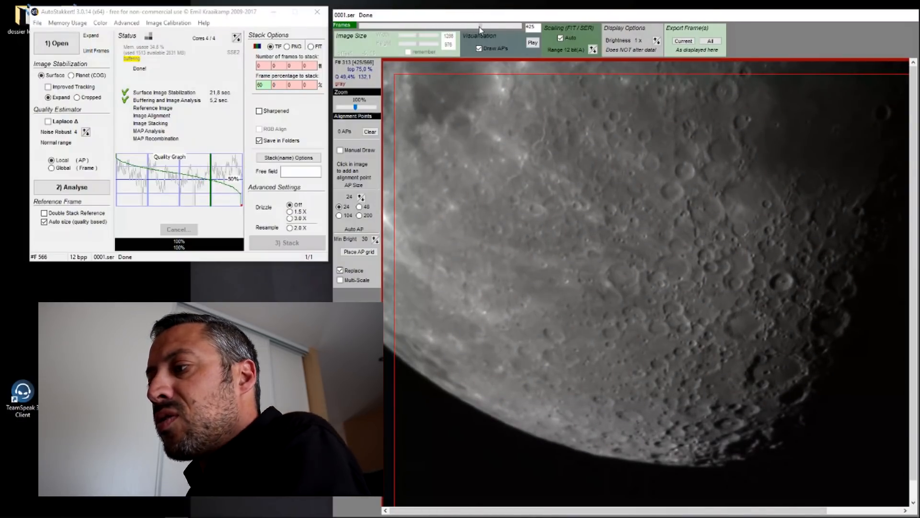
drag(480, 29, 439, 20)
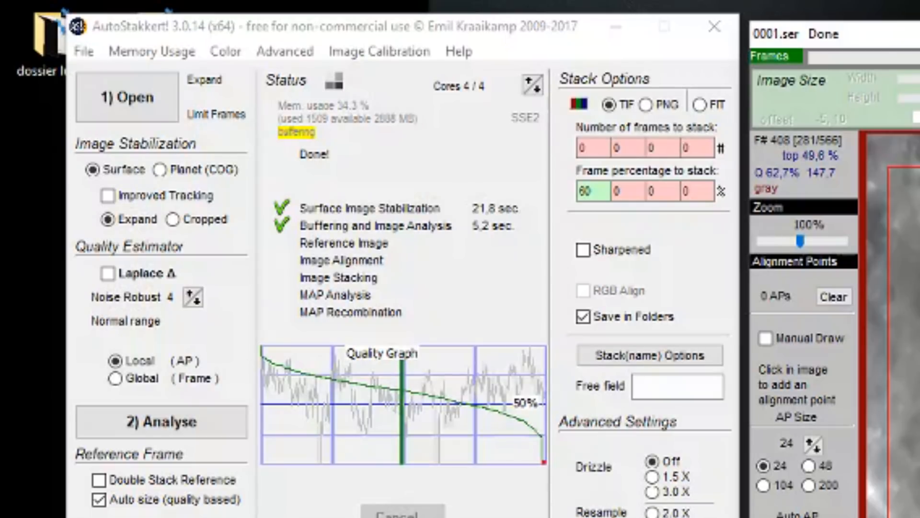
drag(916, 57, 919, 57)
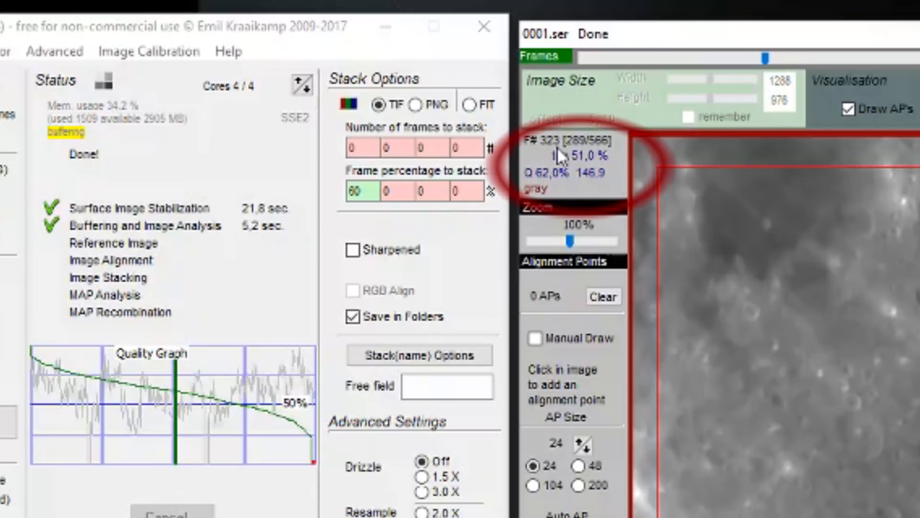
drag(765, 57, 760, 28)
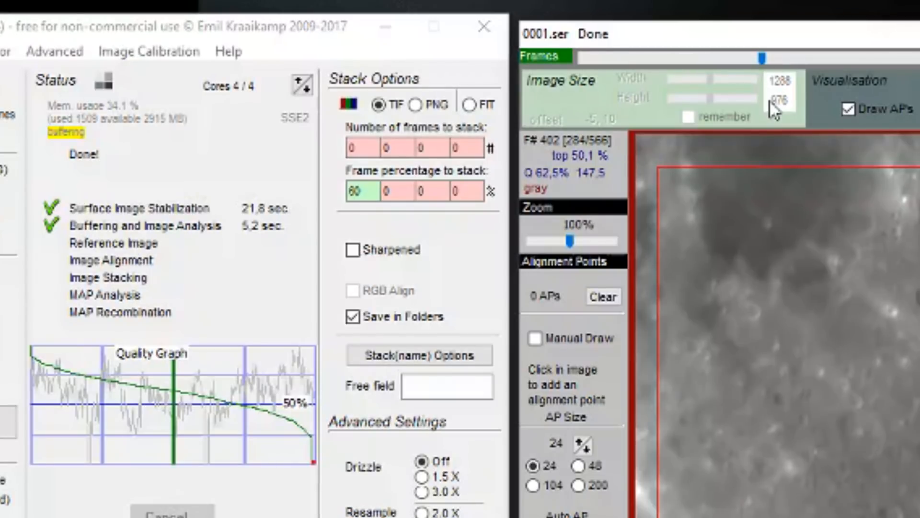
double_click(367, 191)
text(50)
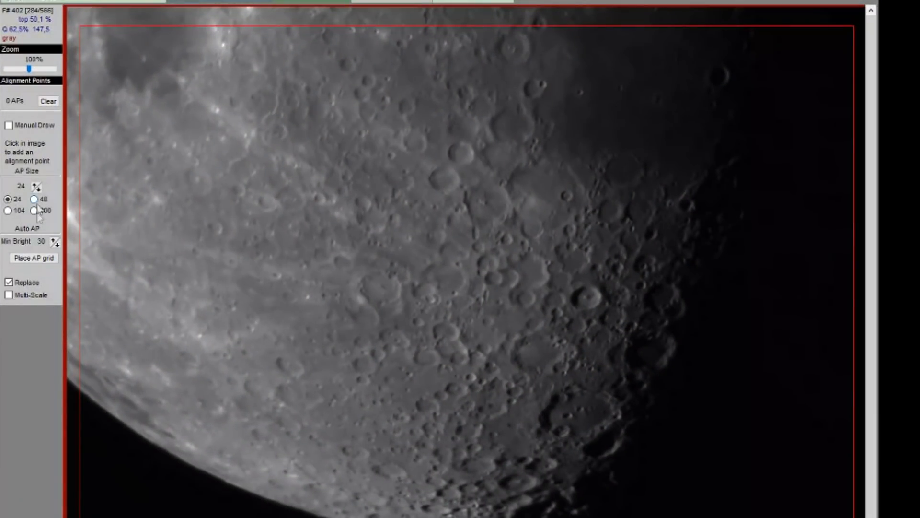
Step: Try automatic alignment point grids on the Moon with AP sizes 24, 48, 200 and 24 again
click(34, 262)
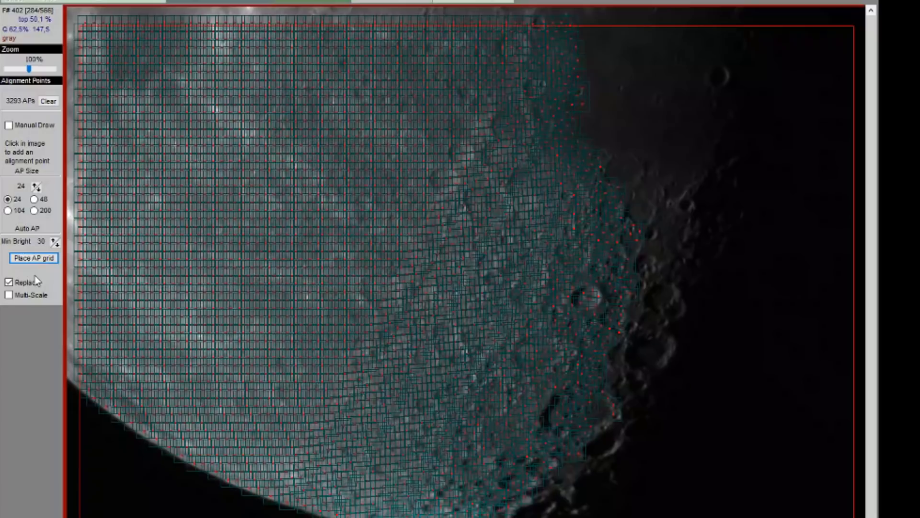
click(34, 199)
click(34, 258)
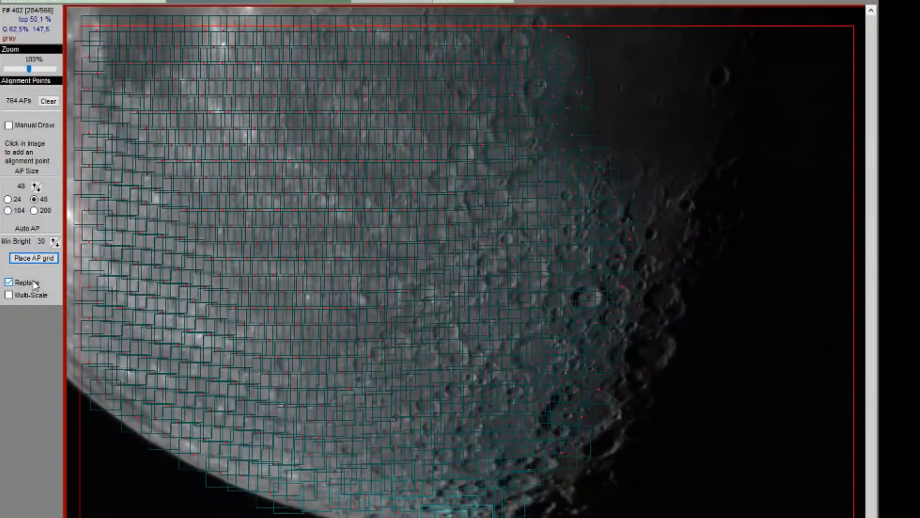
click(34, 210)
click(35, 259)
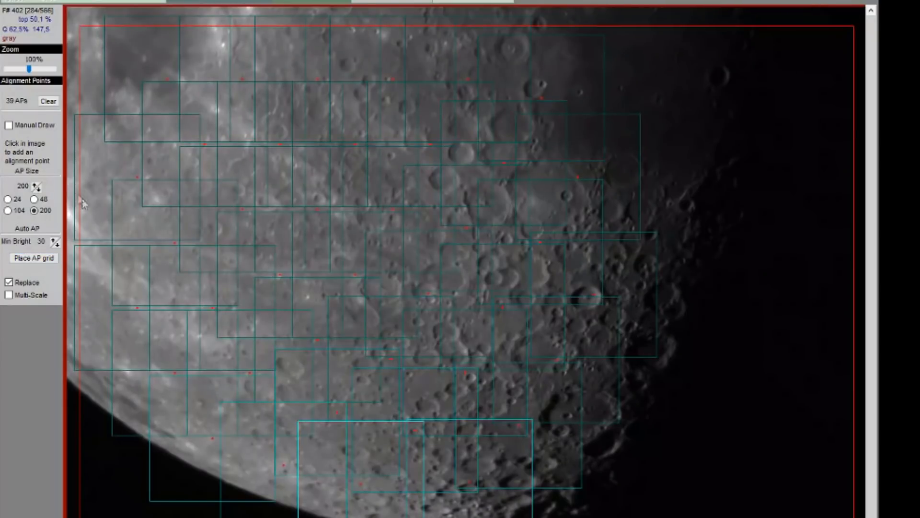
click(7, 199)
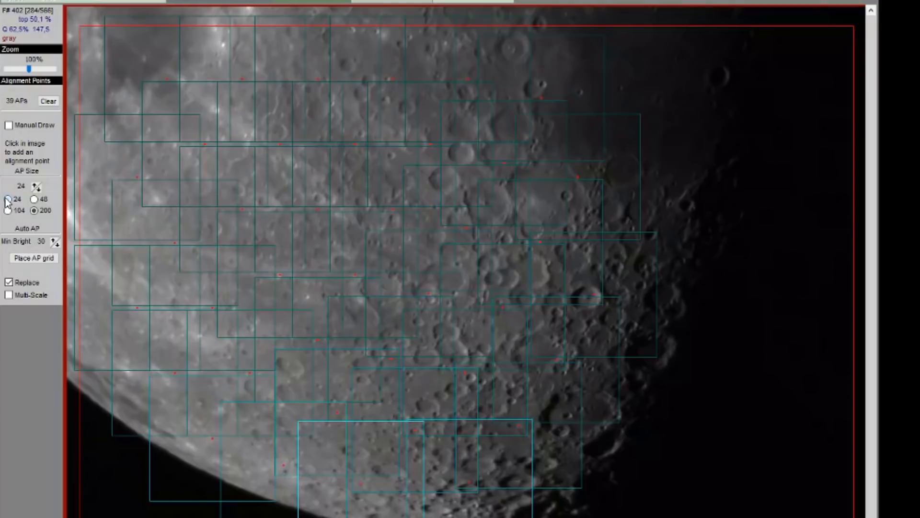
click(36, 257)
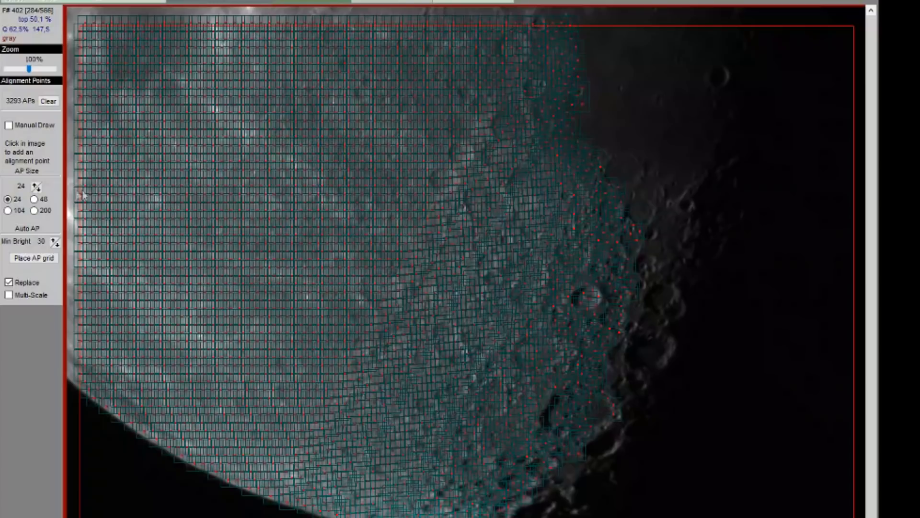
Step: Place an alignment point grid with AP size 48 and stack the recording
click(33, 199)
click(41, 259)
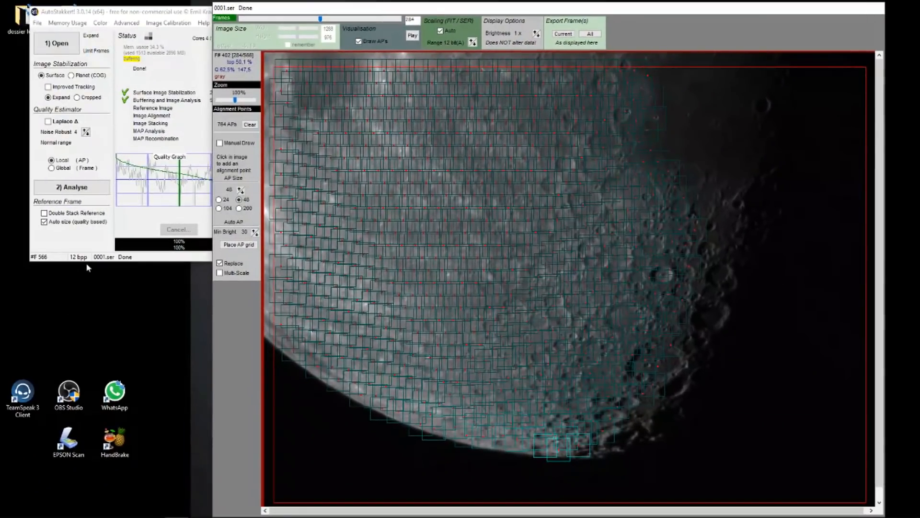
click(93, 243)
click(319, 268)
click(93, 243)
click(289, 245)
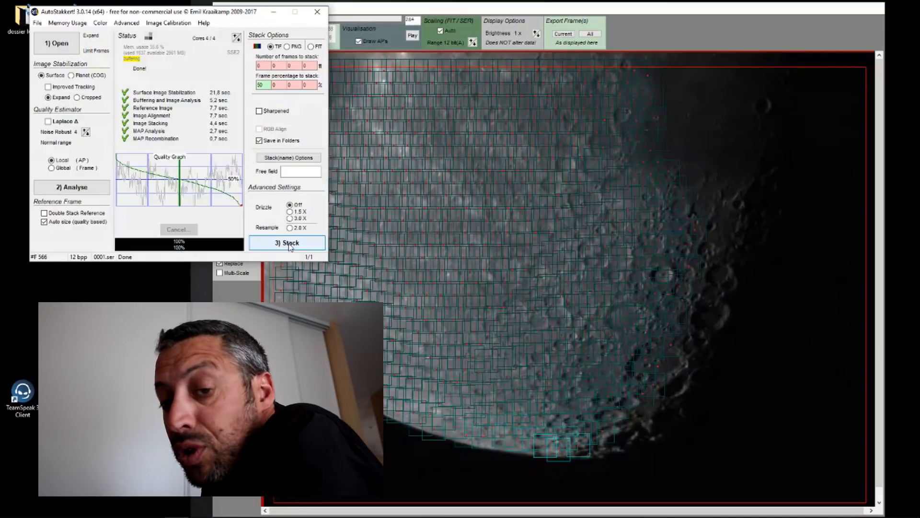
Step: Switch to File Explorer, open the AS_P50 folder and view the stacked image 0001_grad4_ap764.tif, closing it when done
click(583, 5)
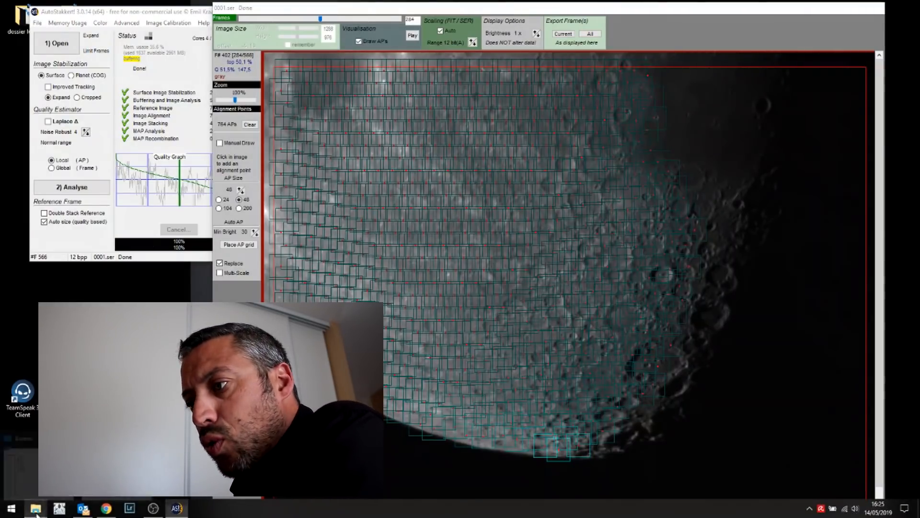
click(36, 509)
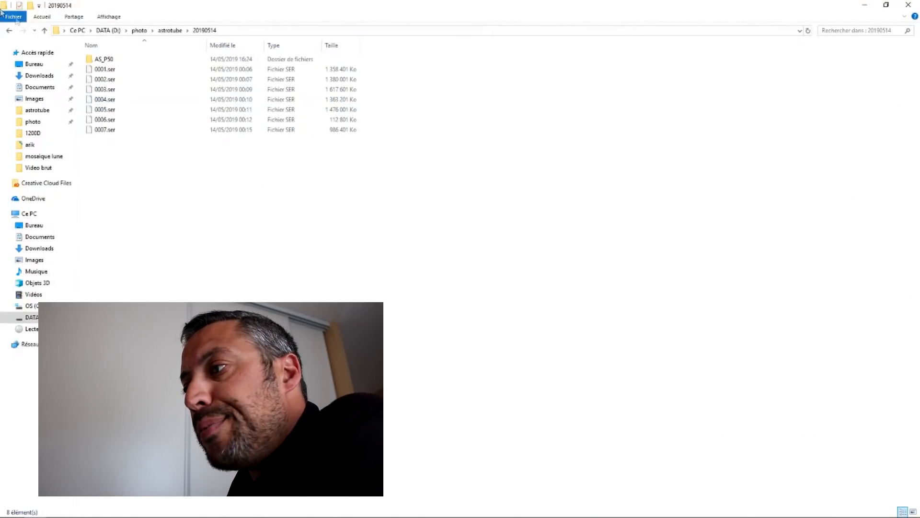
click(113, 59)
double_click(113, 59)
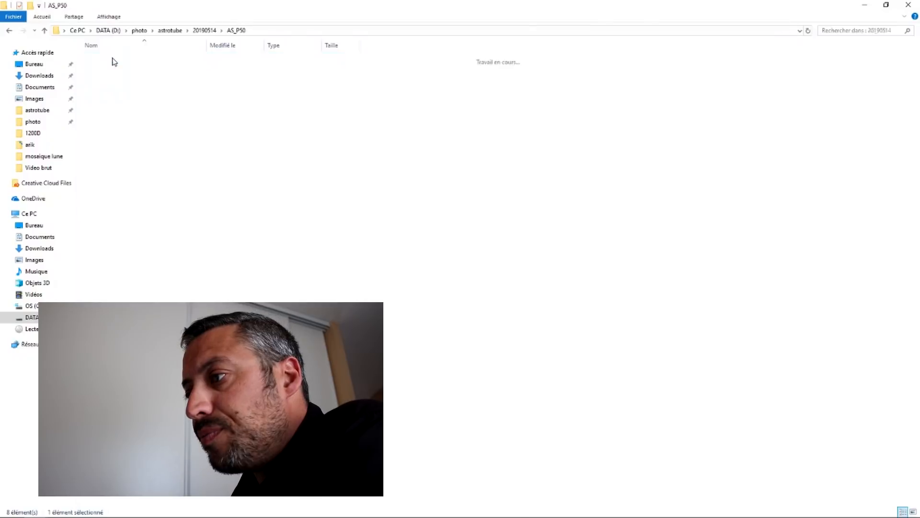
double_click(161, 74)
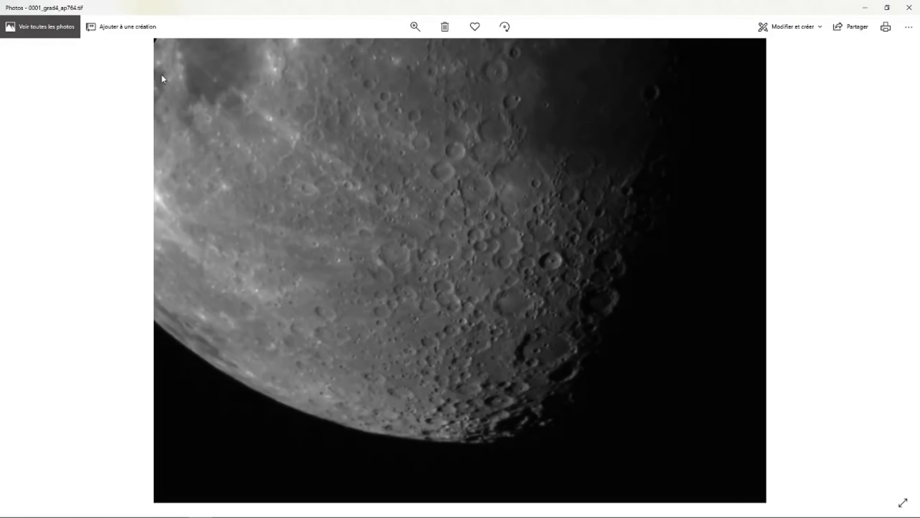
click(910, 7)
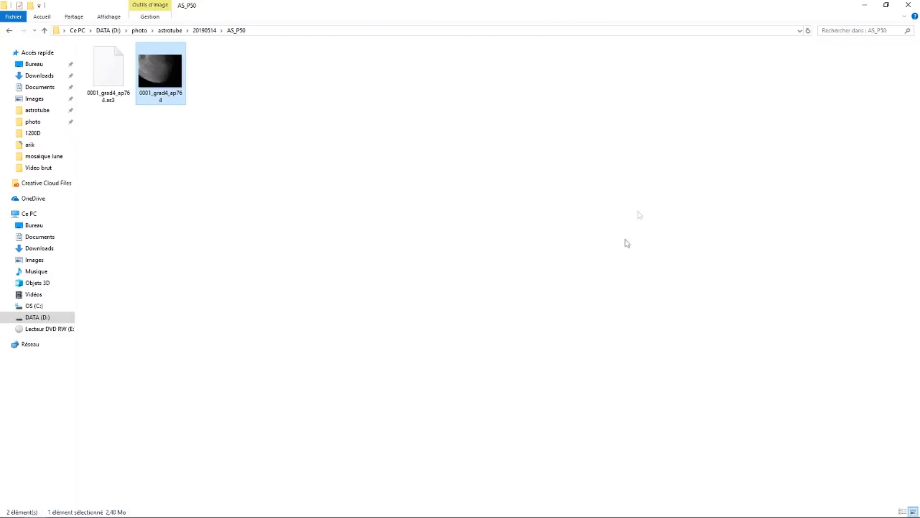
Step: Close the image folder window, return to the 20190514 folder and open AS_P40 to view its stacked images
click(904, 7)
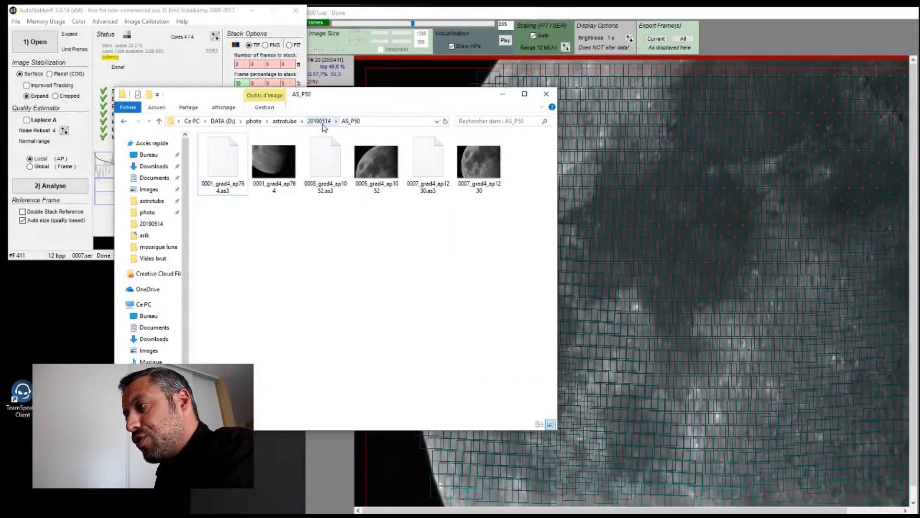
click(319, 121)
double_click(236, 163)
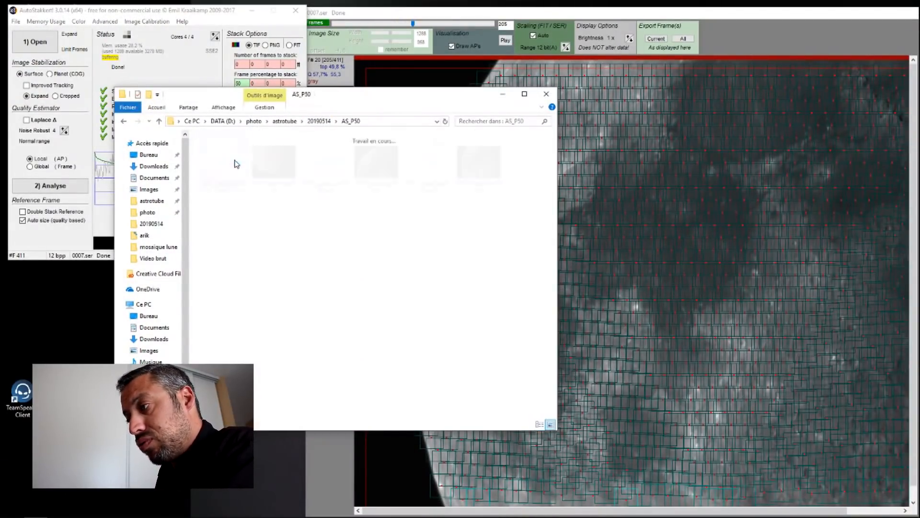
click(273, 163)
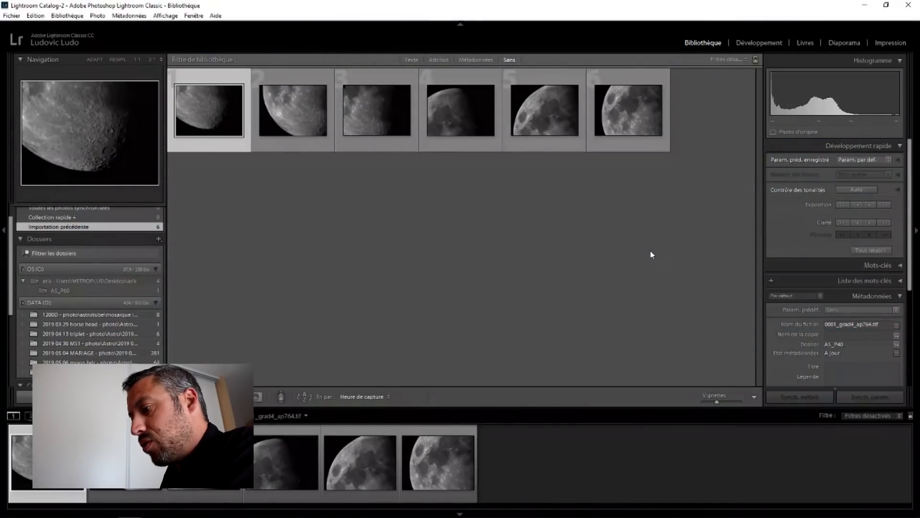
Step: Switch to Lightroom Classic, select all six stacked Moon images and start a photo merge of them
key(ctrl+a)
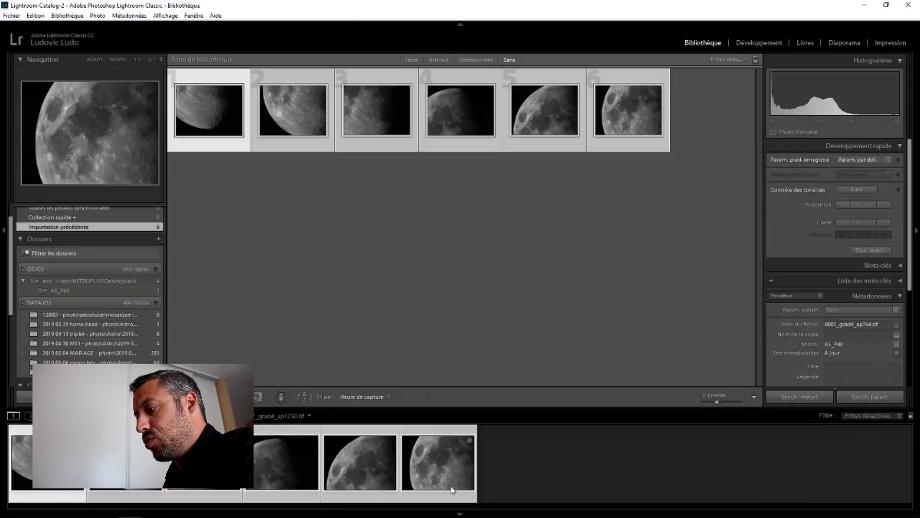
right_click(602, 151)
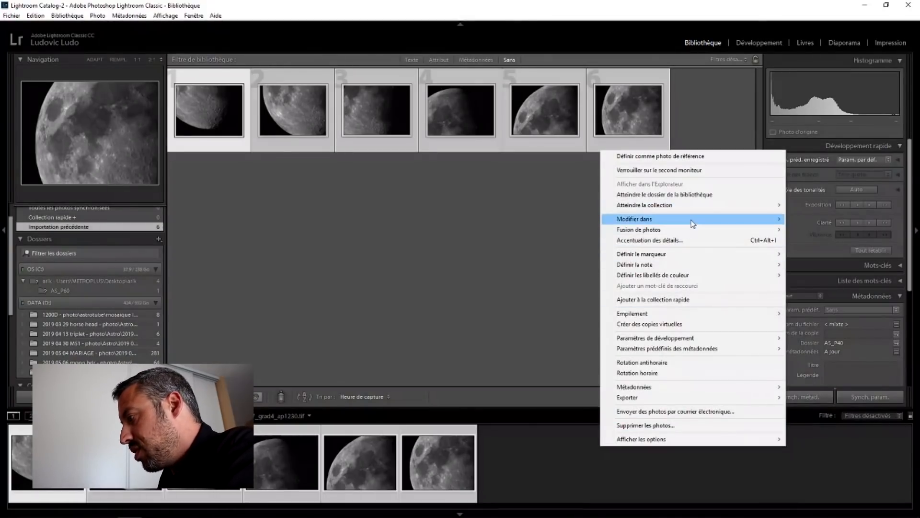
mouse_move(694, 233)
click(814, 240)
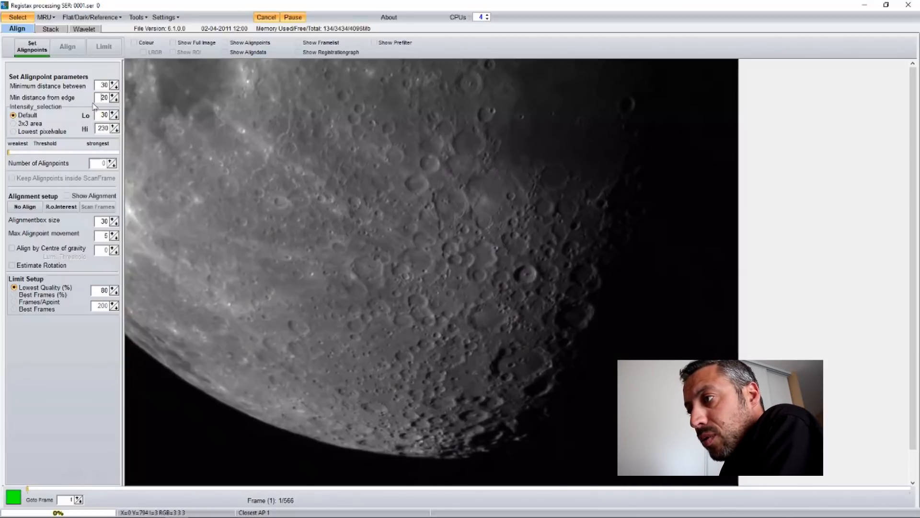
Step: Switch to RegiStax and align, limit and stack the frames of 0001.ser using automatically set alignpoints
click(32, 47)
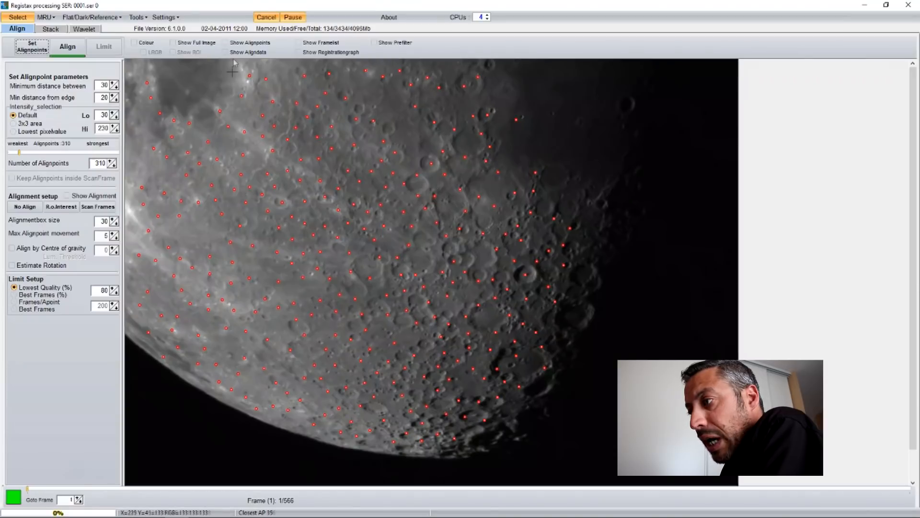
click(72, 47)
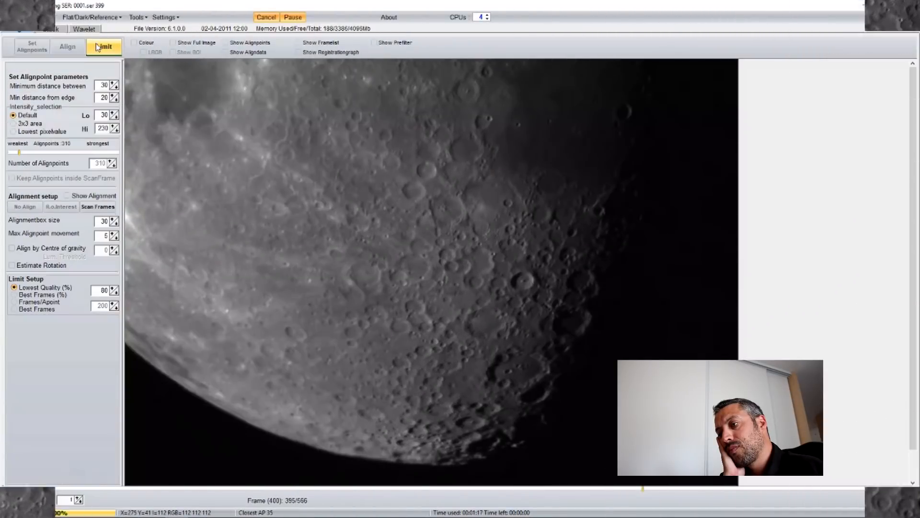
click(98, 47)
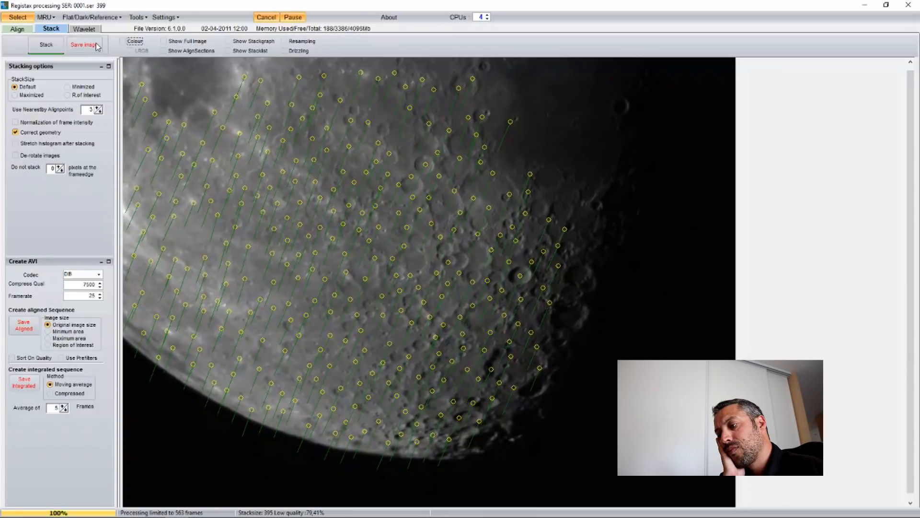
click(47, 45)
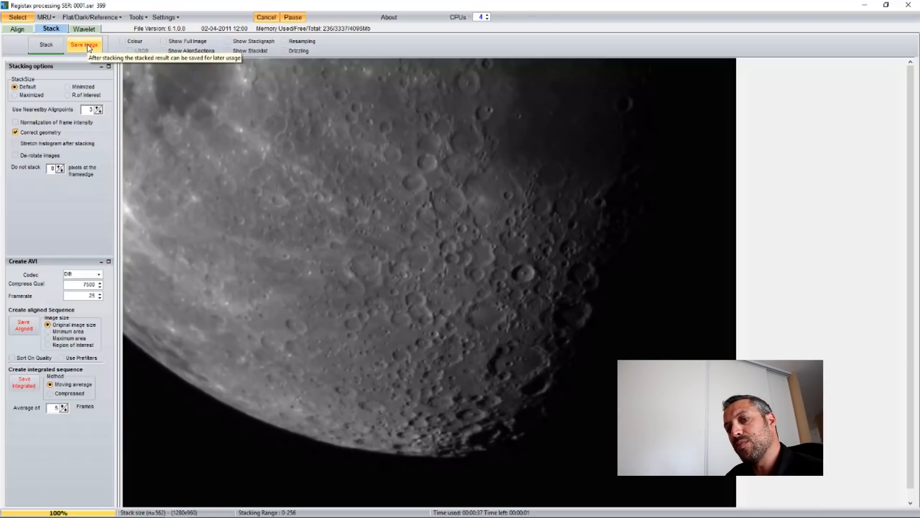
Step: Start saving the stacked image and set its file type to TIFF (16 bit RGB)
click(88, 45)
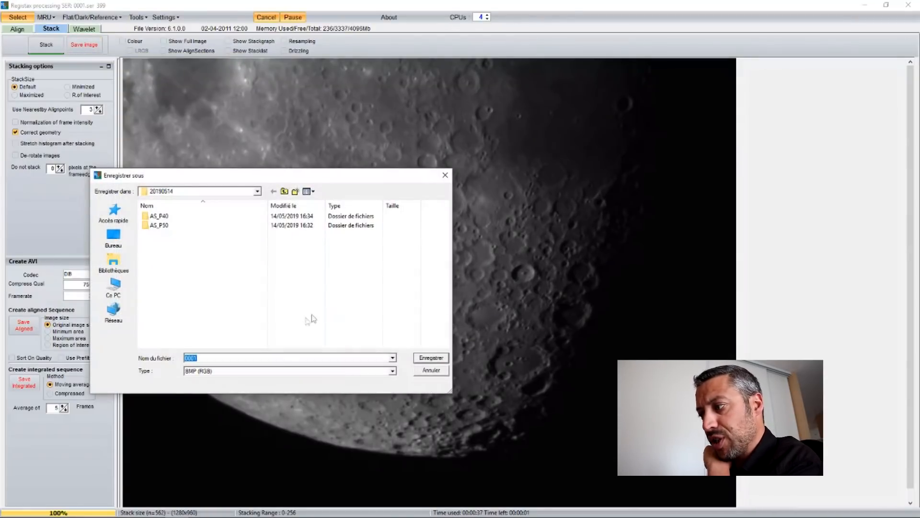
click(245, 374)
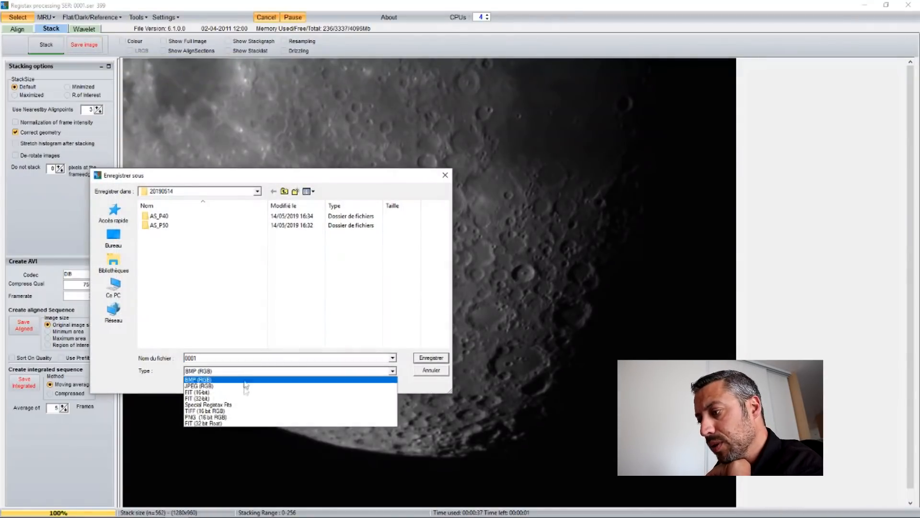
click(253, 411)
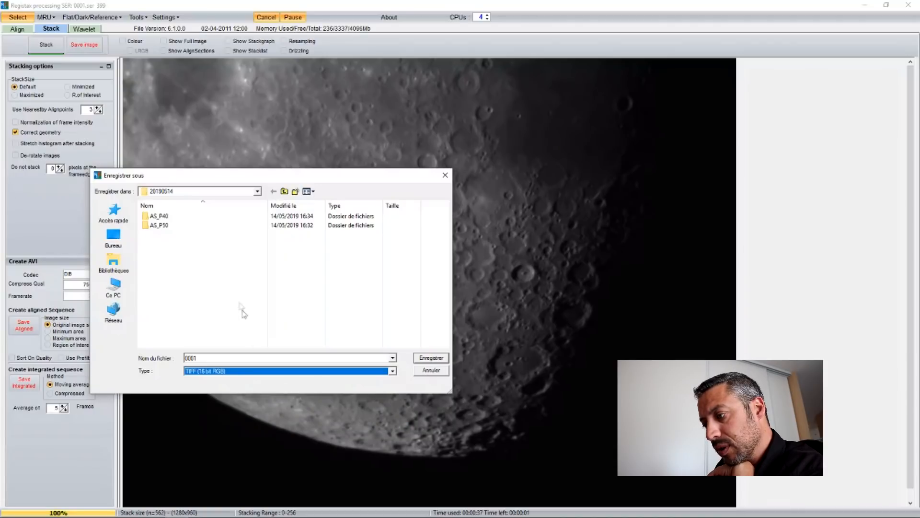
Step: Create a folder named "lune registax" inside 20190514 and save the stacked image there as 0001
right_click(196, 301)
mouse_move(226, 403)
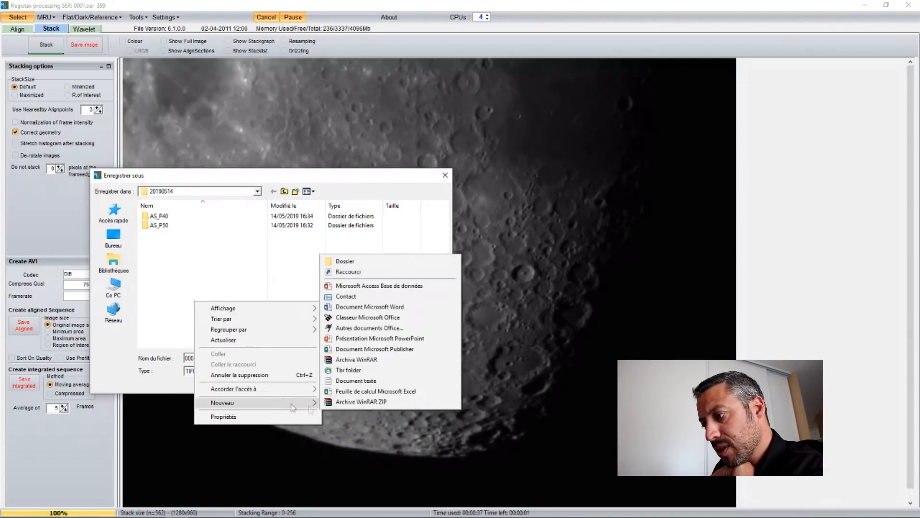
click(365, 261)
text(lun)
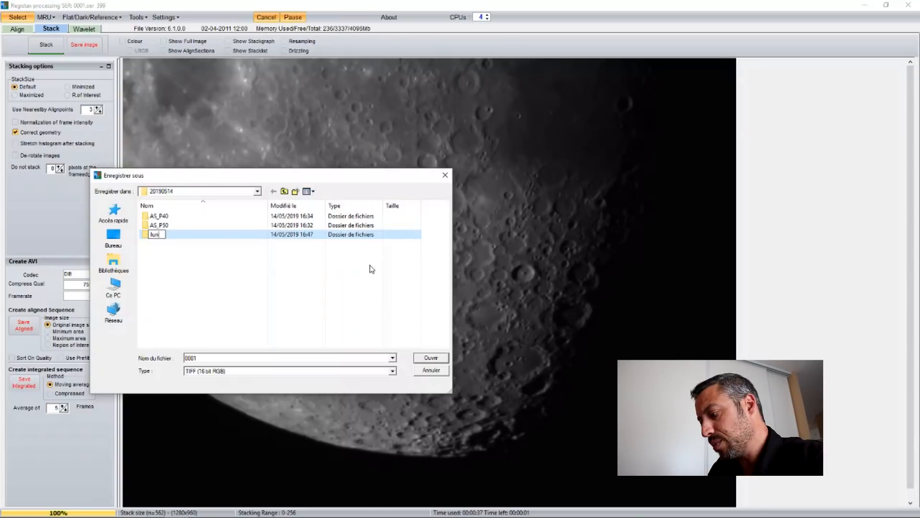
text(e registax)
key(Return)
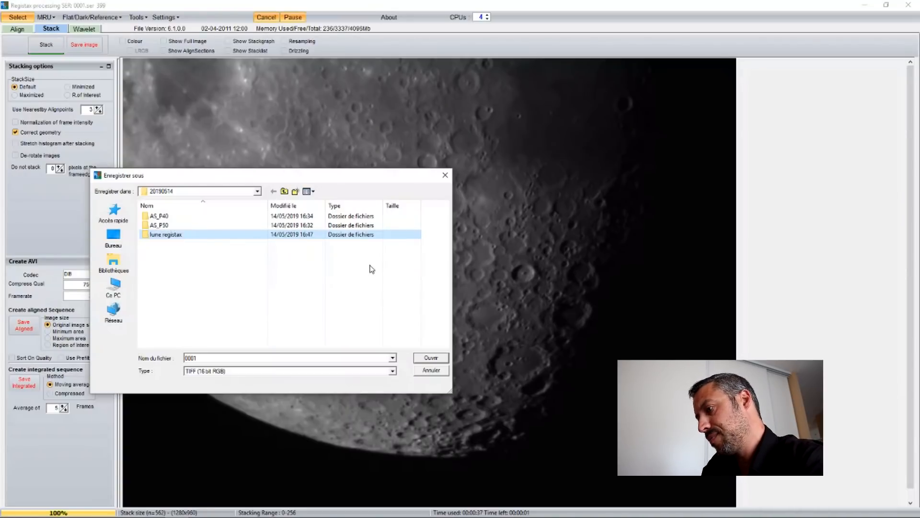
key(Return)
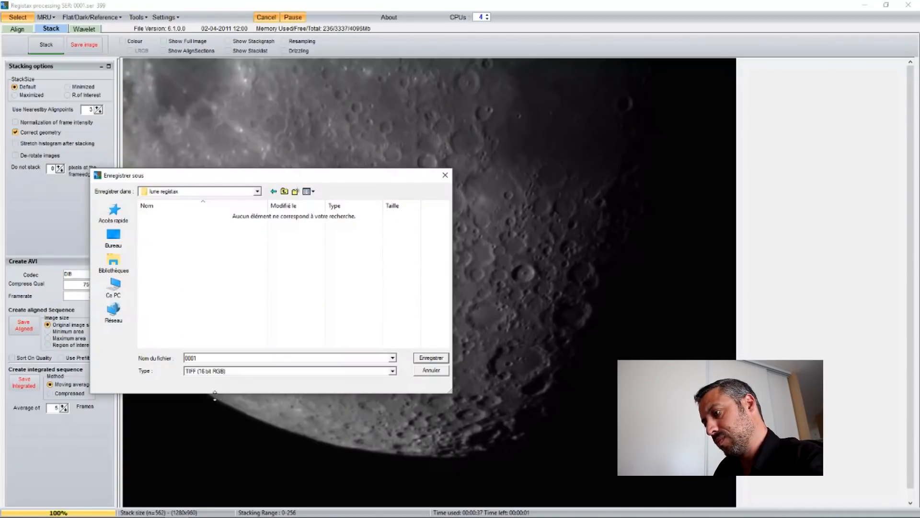
click(442, 359)
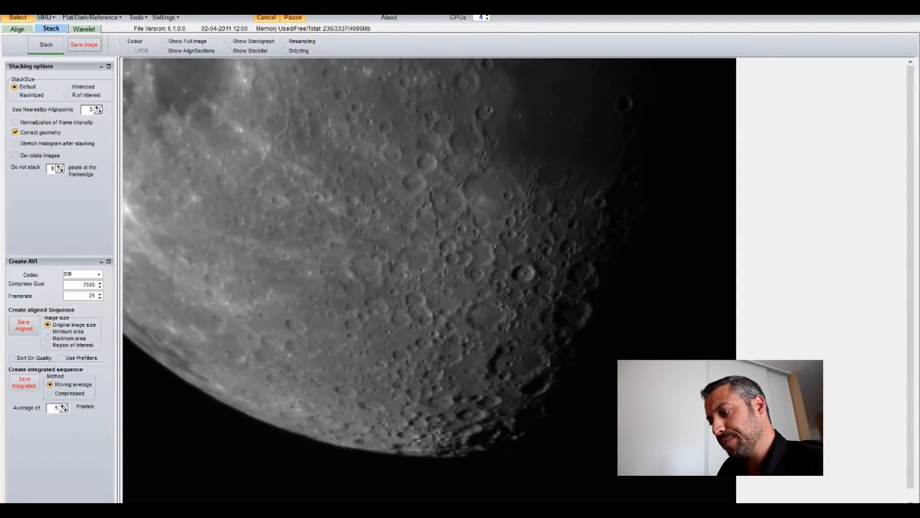
Step: Switch to the saved images and compare matching crater areas in 0001_grad4_ap764.tif and 0001.tif side by side
mouse_move(35, 509)
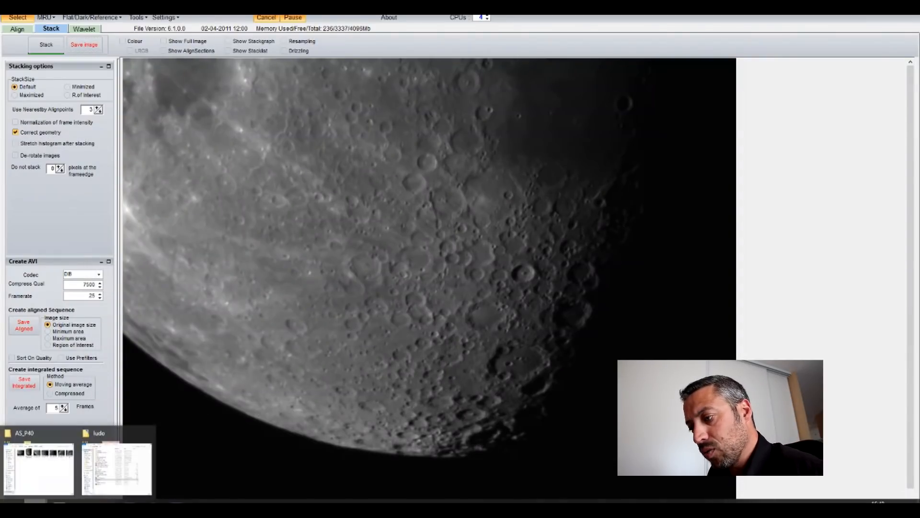
click(43, 478)
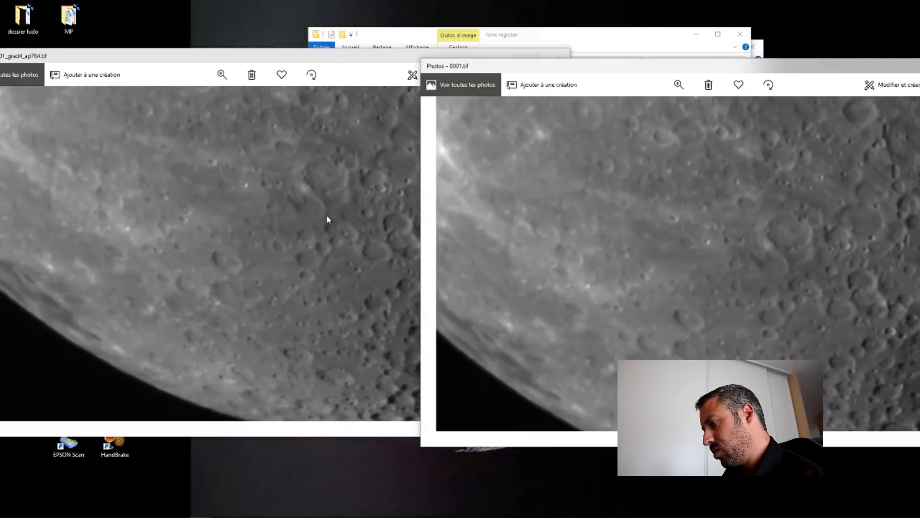
drag(328, 218, 168, 338)
drag(424, 197, 312, 302)
drag(899, 247, 642, 355)
drag(705, 295, 653, 344)
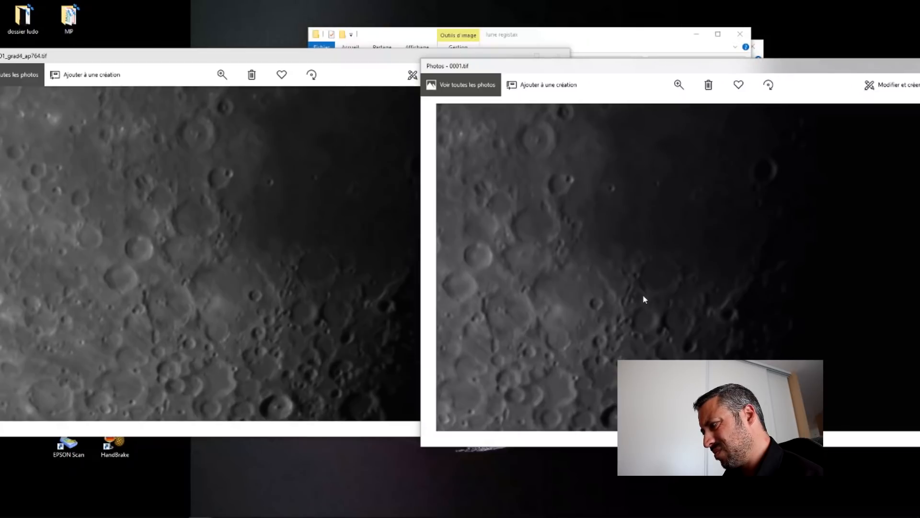
drag(548, 351, 630, 302)
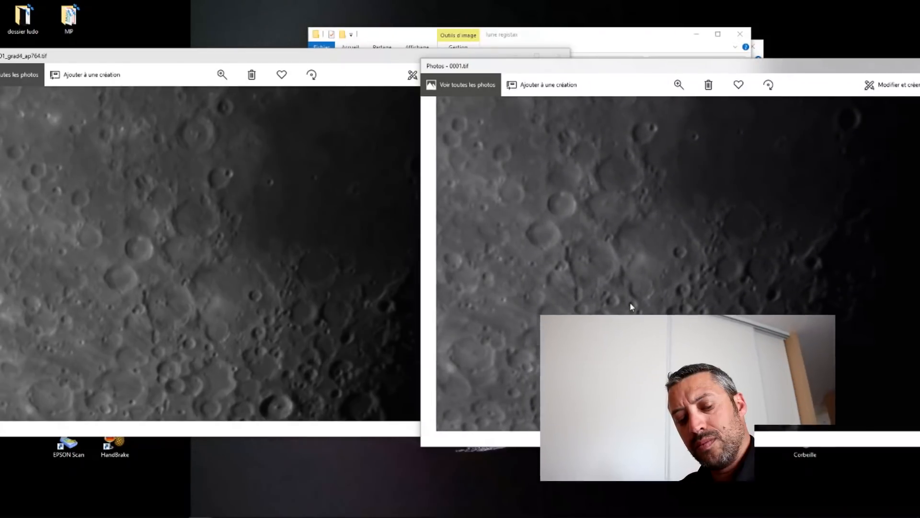